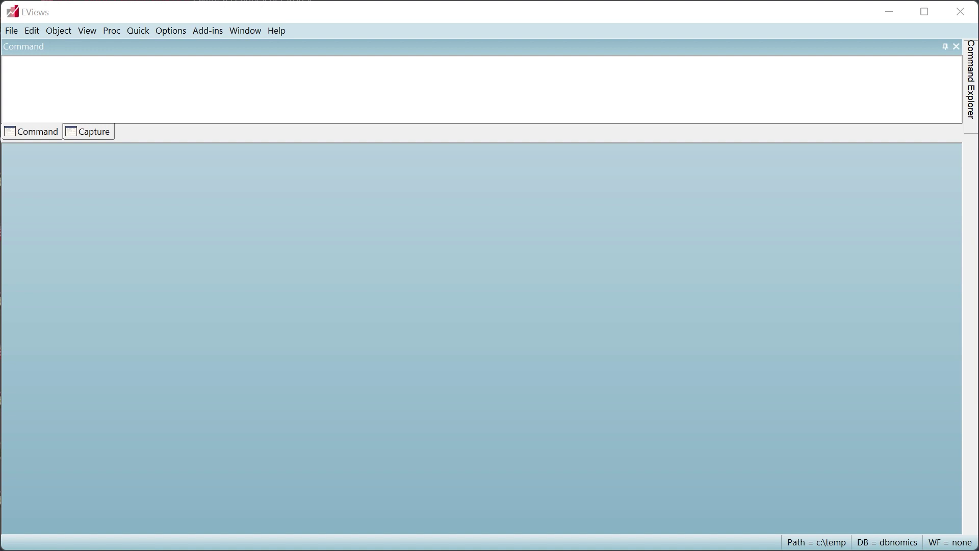
pyautogui.click(605, 107)
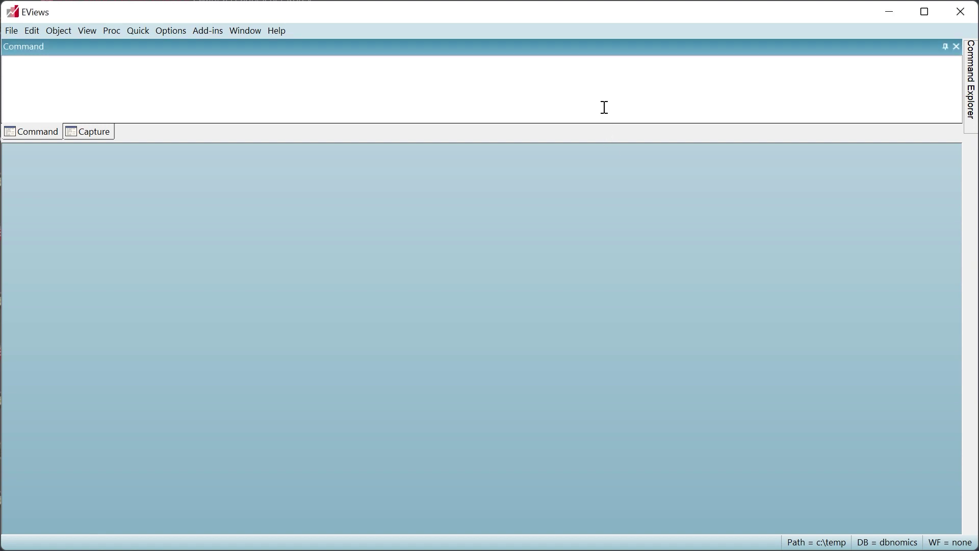
pyautogui.write('wfopen http://pped.org/bacon')
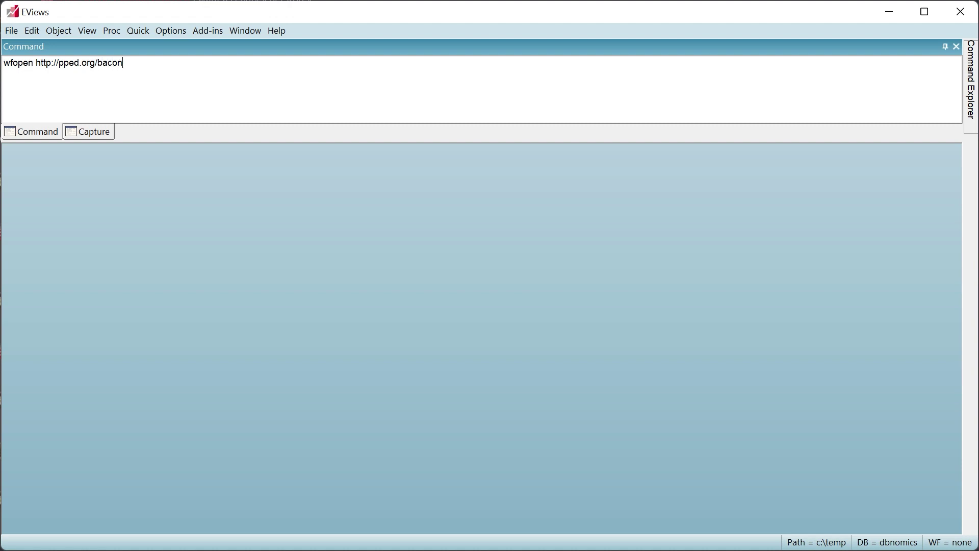
pyautogui.write('_example.dta')
pyautogui.press('Return')
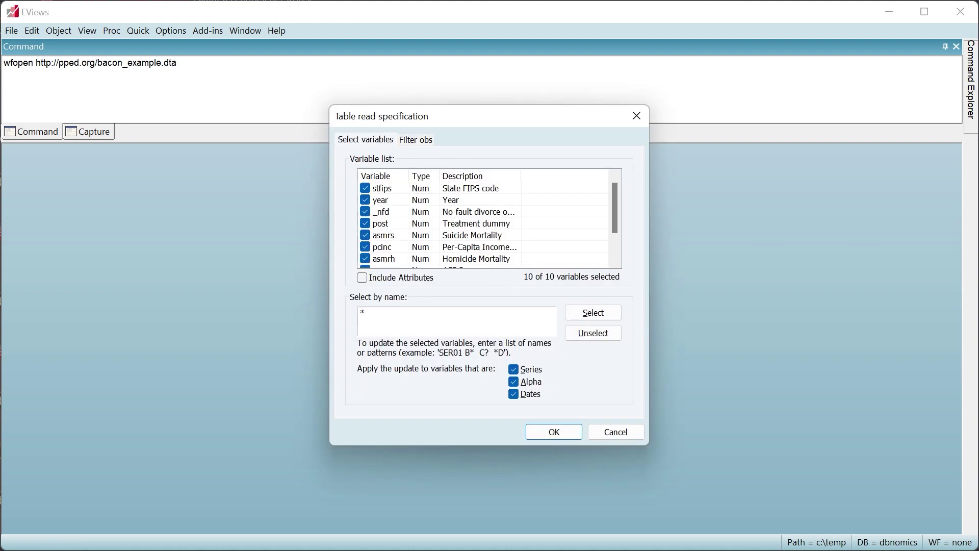
pyautogui.click(559, 432)
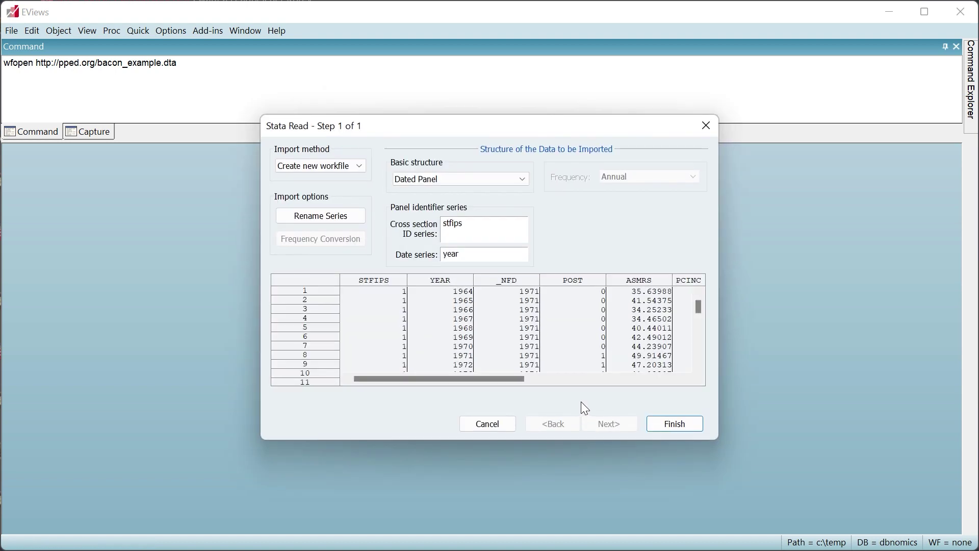
pyautogui.click(670, 424)
pyautogui.click(516, 306)
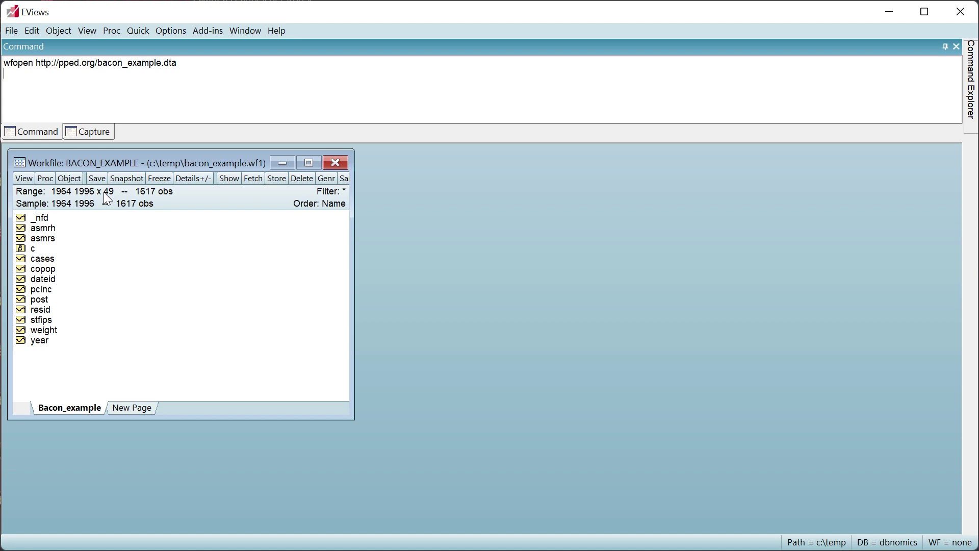
# Open asmrs and post as spreadsheets, scroll their values, and move them off the series list.
pyautogui.click(49, 241)
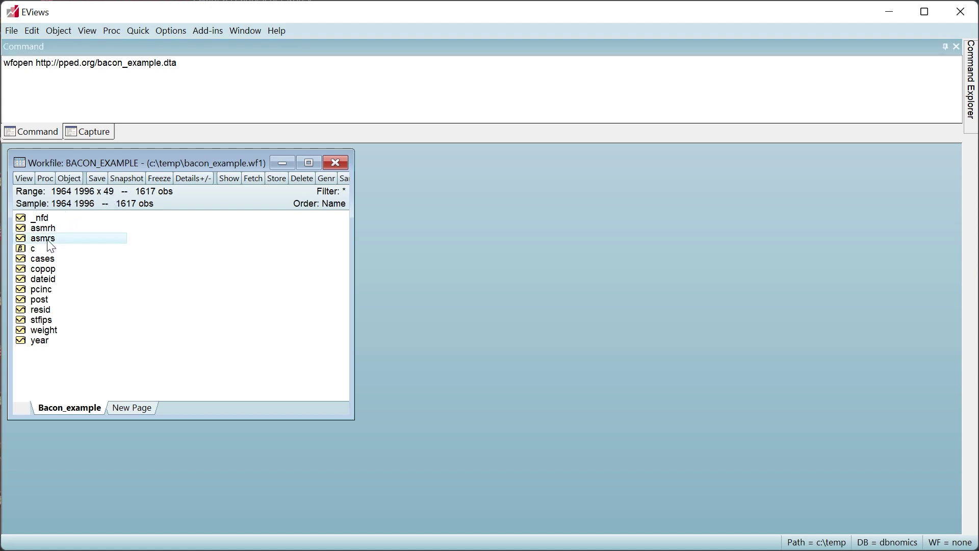
pyautogui.doubleClick(50, 242)
pyautogui.moveTo(98, 120); pyautogui.dragTo(512, 161)
pyautogui.scroll(-20, 536, 283)
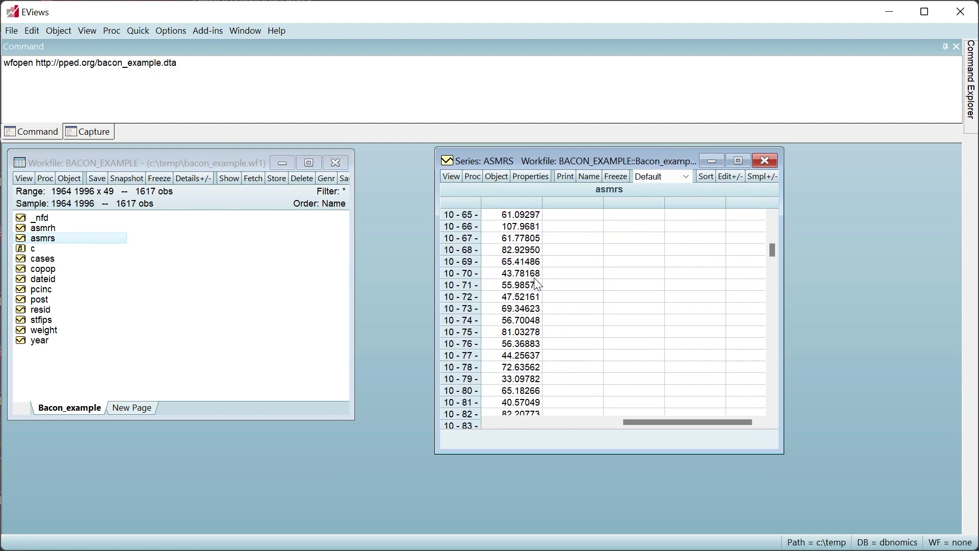
pyautogui.scroll(-20, 536, 283)
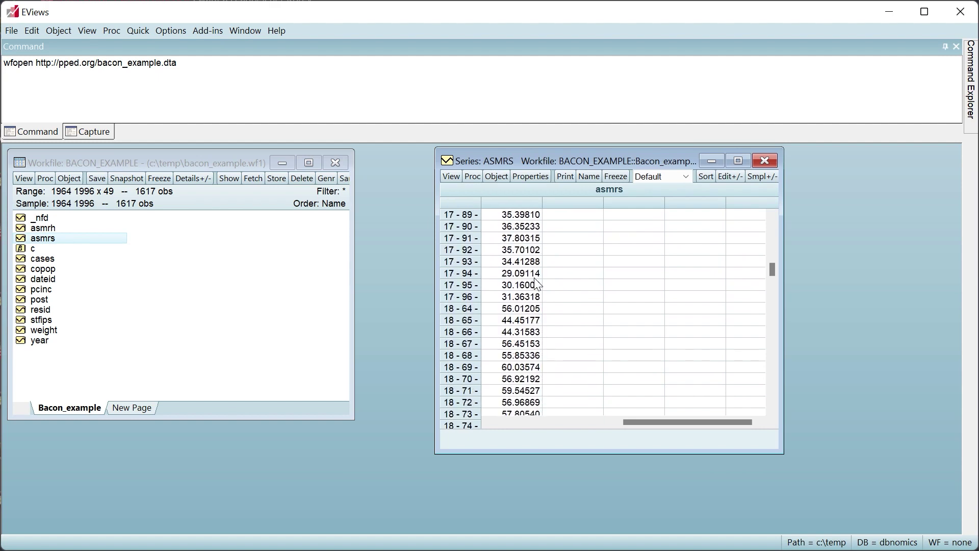
pyautogui.doubleClick(41, 300)
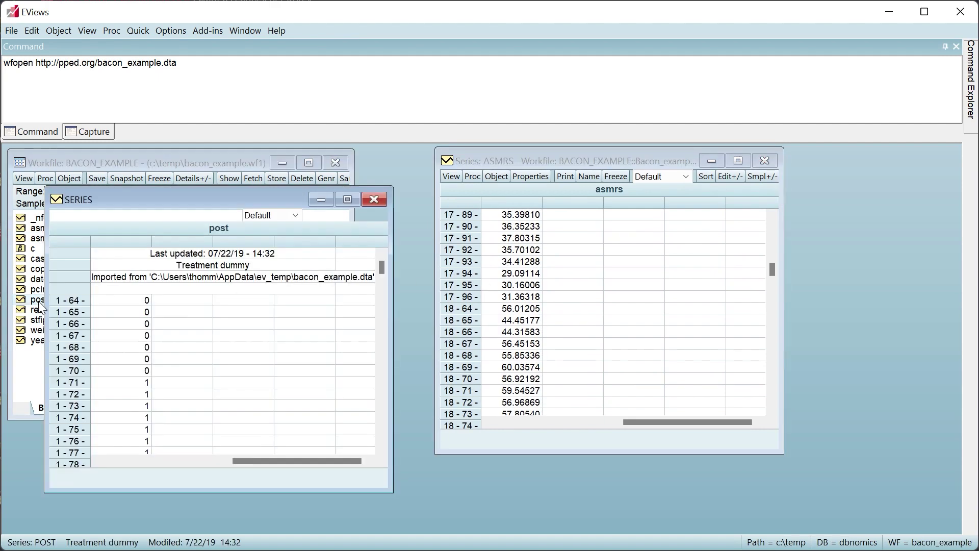
pyautogui.scroll(-20, 139, 323)
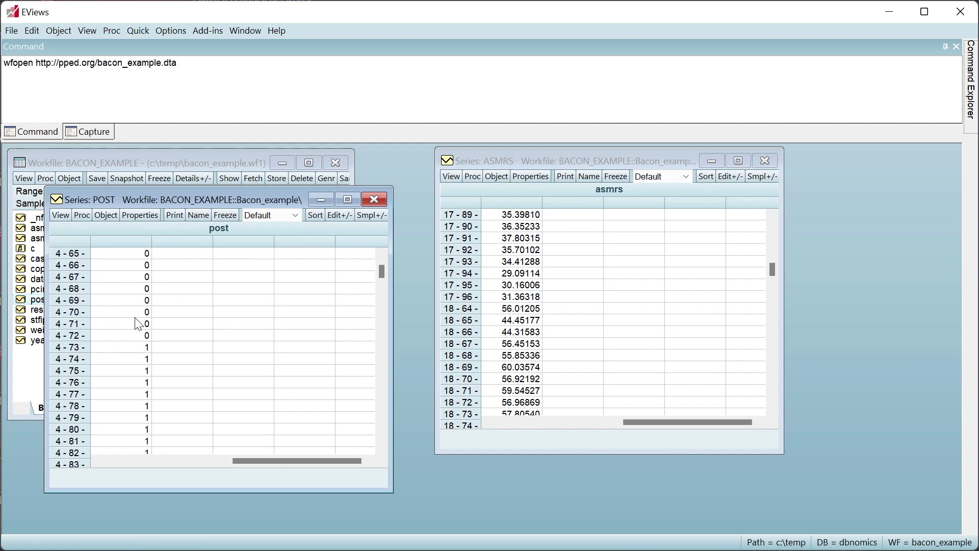
pyautogui.scroll(-20, 139, 323)
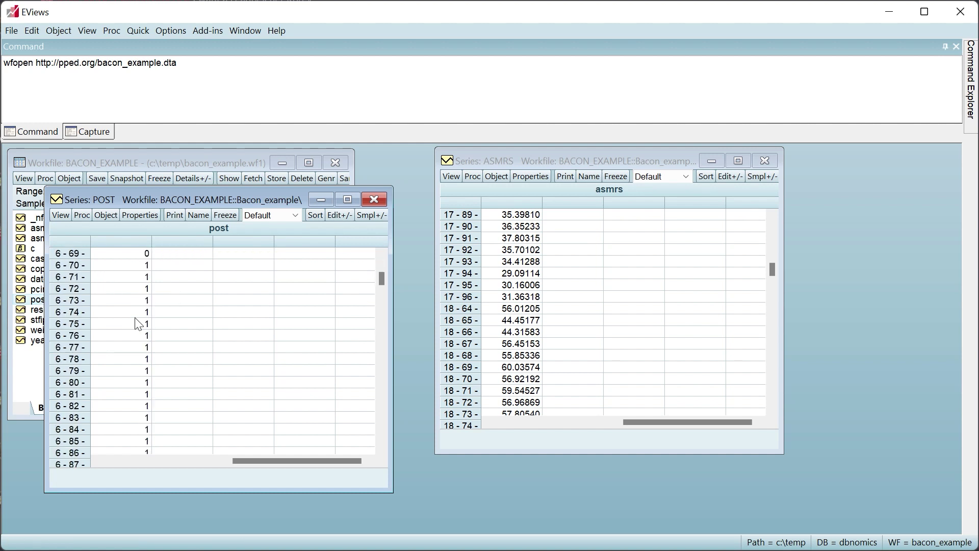
pyautogui.scroll(-9, 139, 324)
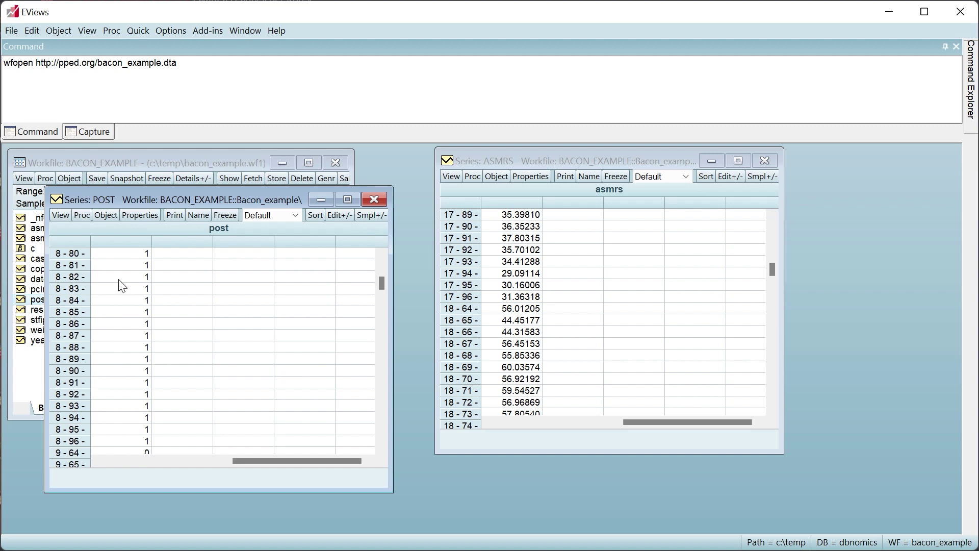
pyautogui.moveTo(134, 201); pyautogui.dragTo(237, 200)
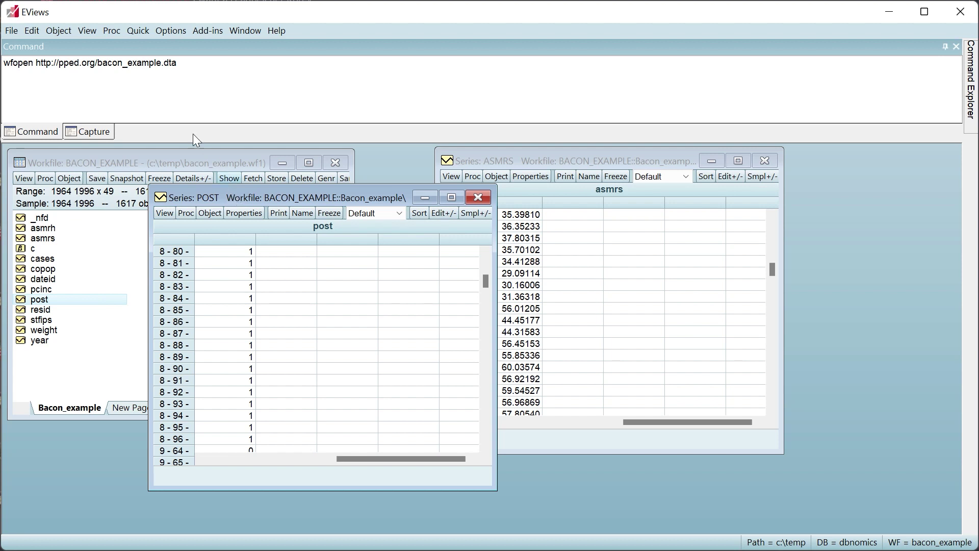
# Estimate asmrs by Difference-in-Difference with post as treatment, giving a POST coefficient of -3.079926.
pyautogui.click(140, 32)
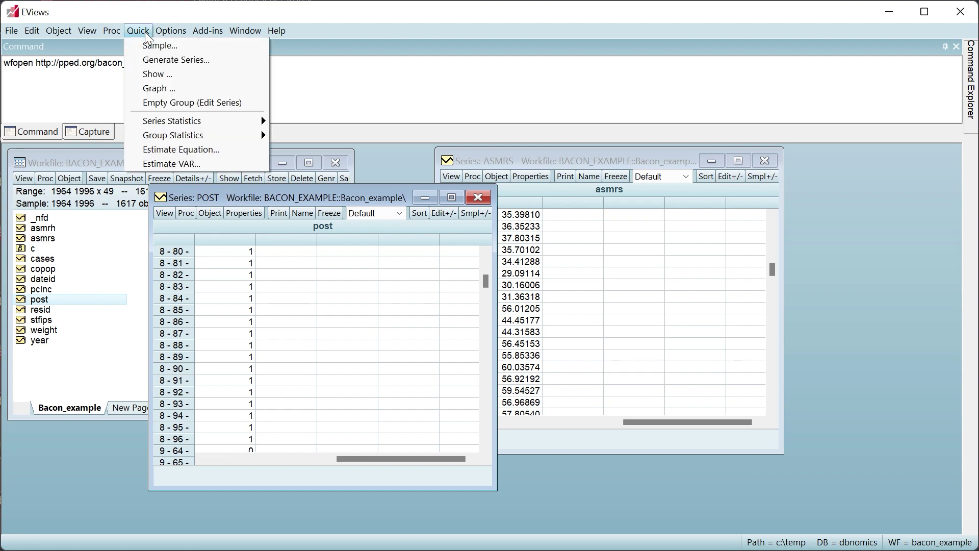
pyautogui.click(186, 150)
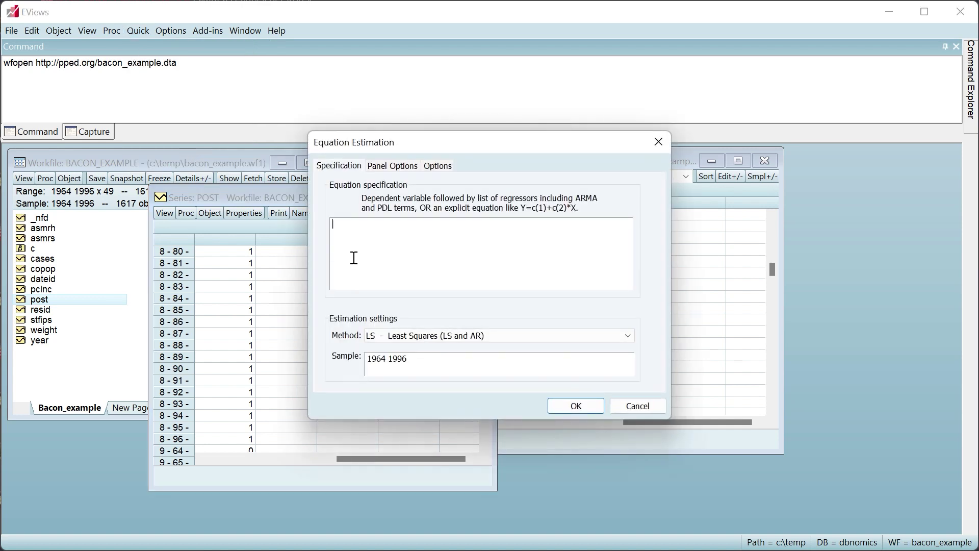
pyautogui.click(390, 336)
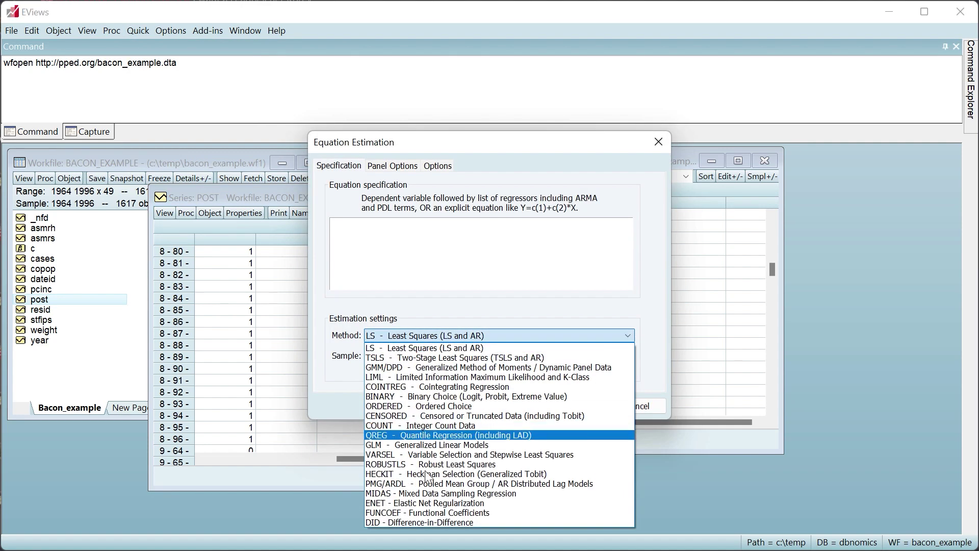
pyautogui.click(421, 522)
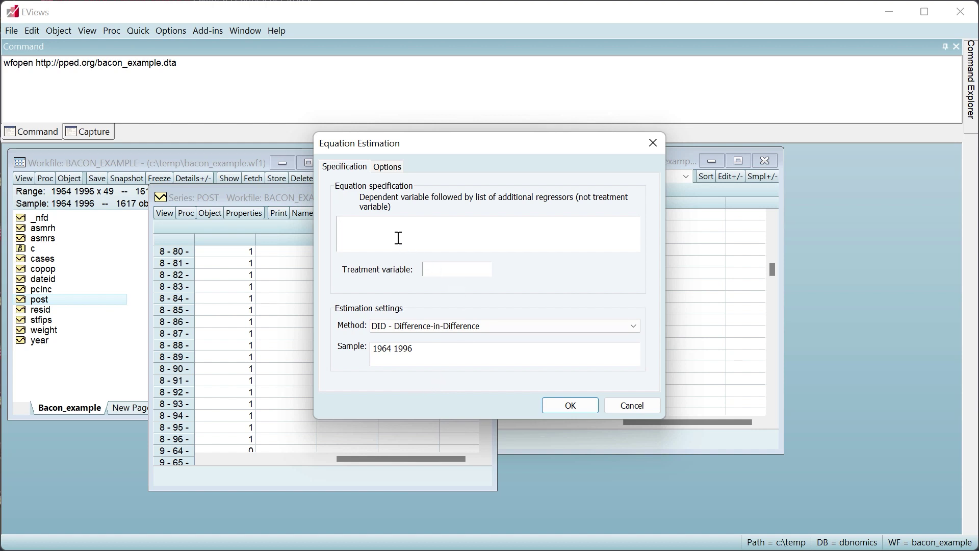
pyautogui.write('asmrs')
pyautogui.click(434, 269)
pyautogui.write('post')
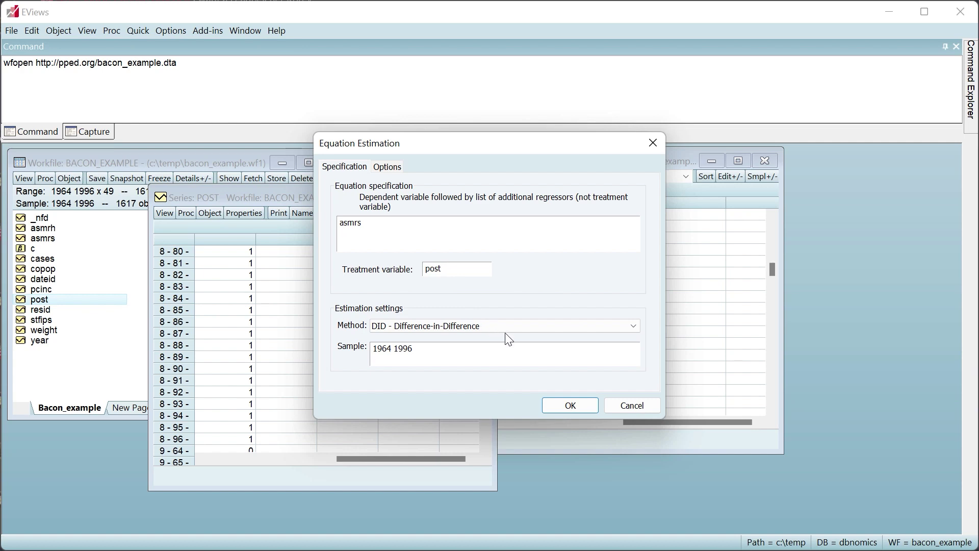
pyautogui.click(566, 406)
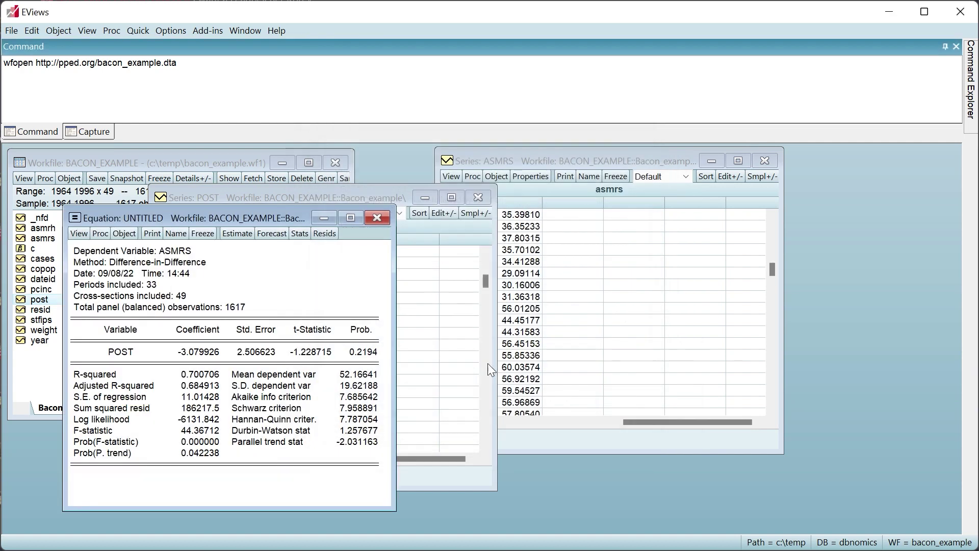
# Move the asmrs DID output aside and select the POST coefficient to show -3.079925820834028.
pyautogui.moveTo(284, 220); pyautogui.dragTo(512, 170)
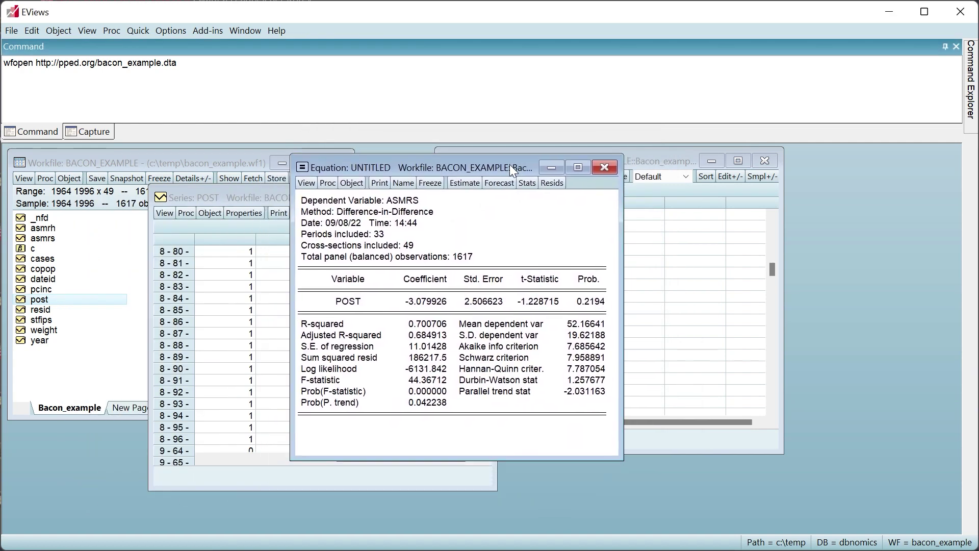
pyautogui.click(427, 305)
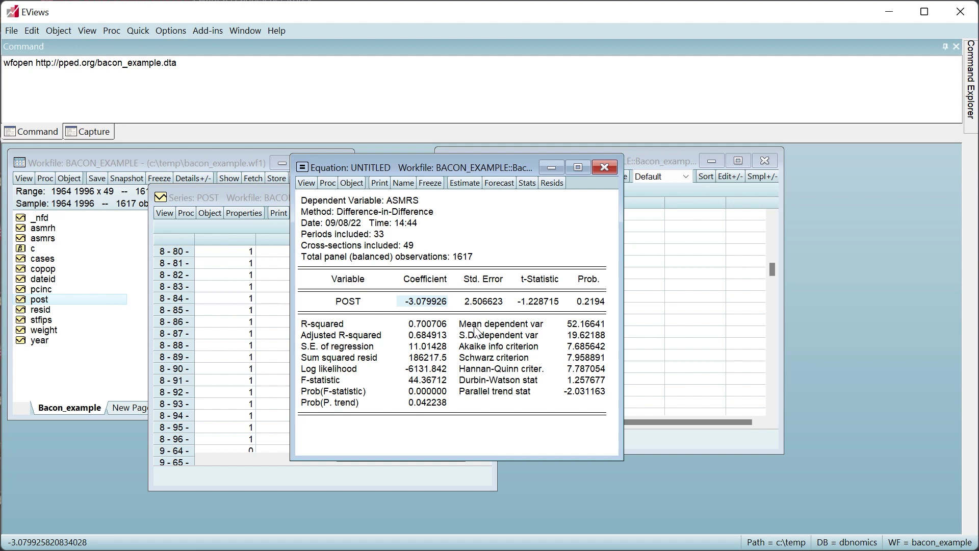
# Show the equation's Goodman-Bacon decomposition and enlarge the window to reveal the full Weight column.
pyautogui.click(306, 183)
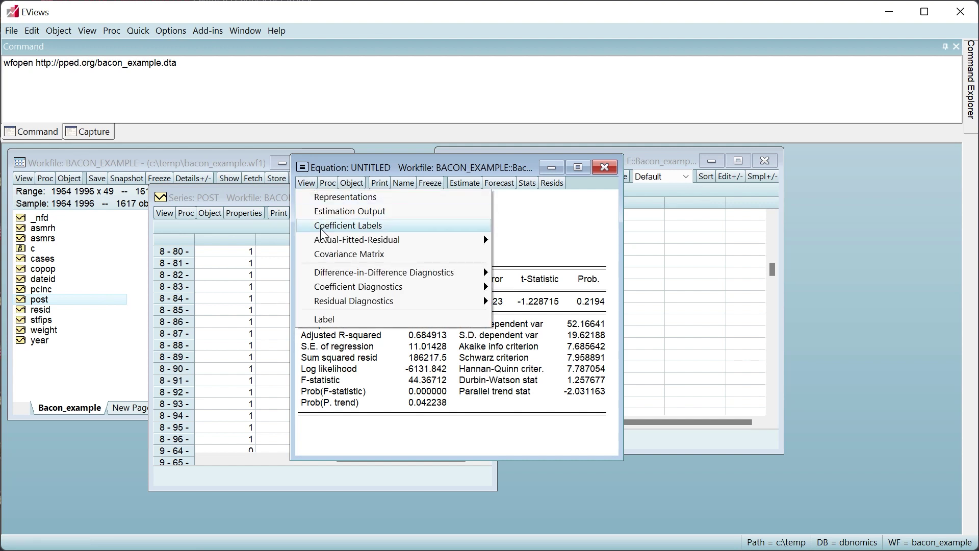
pyautogui.moveTo(373, 273)
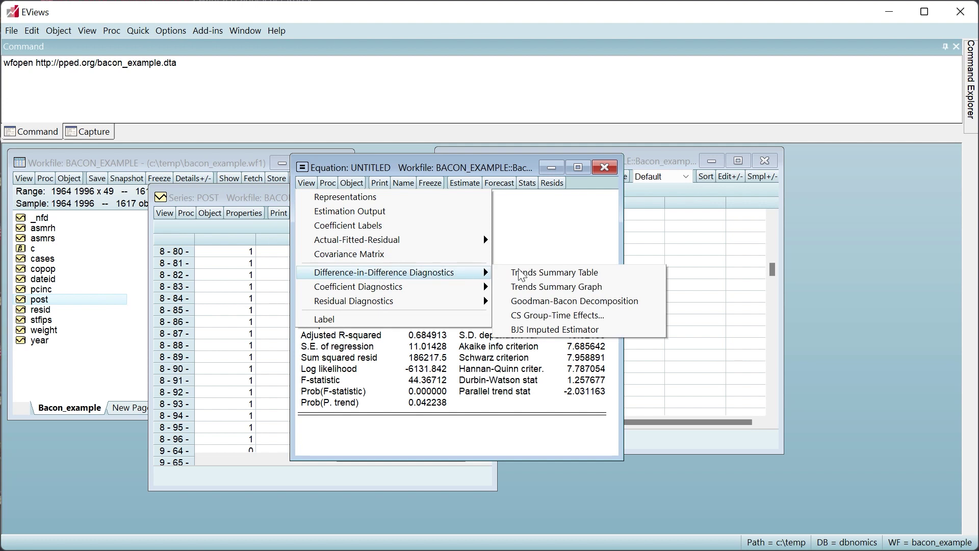
pyautogui.click(623, 302)
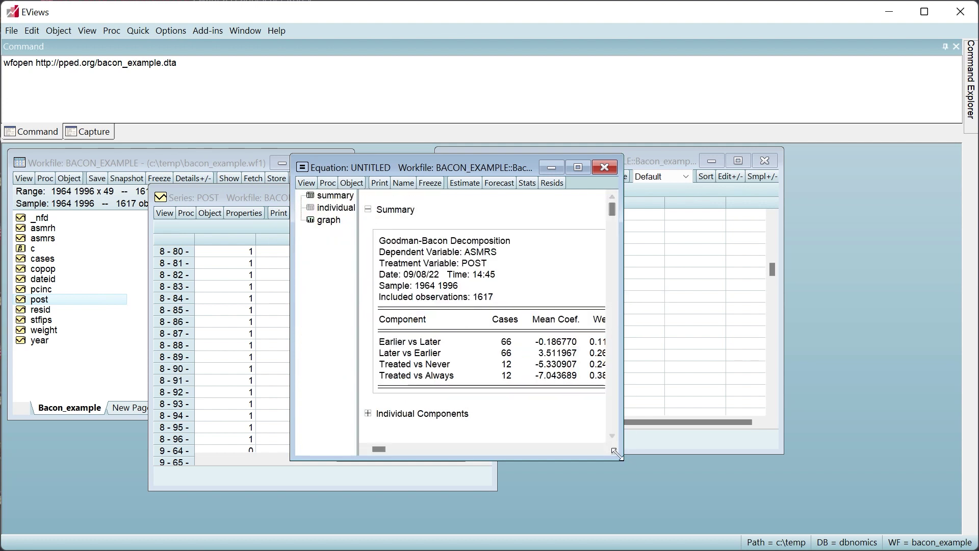
pyautogui.moveTo(615, 453); pyautogui.dragTo(885, 533)
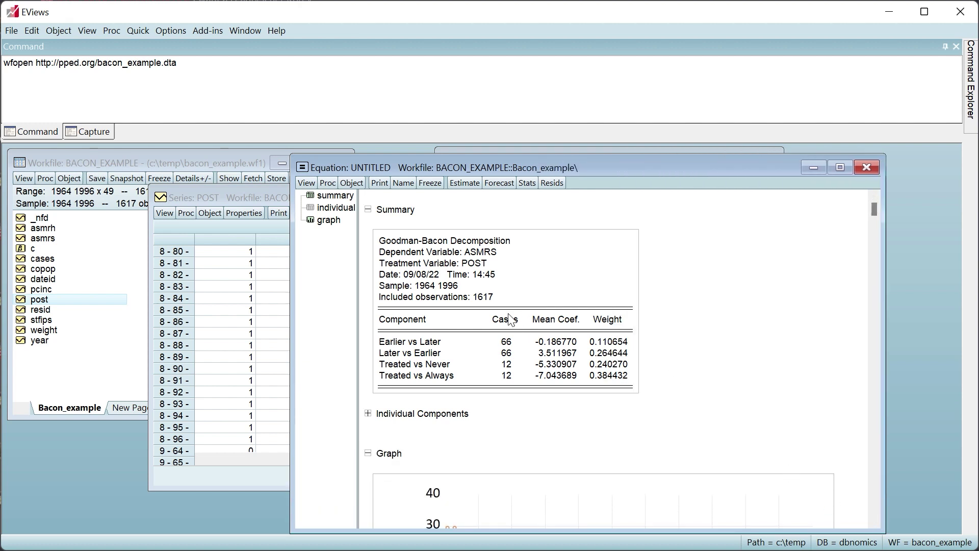
pyautogui.click(417, 358)
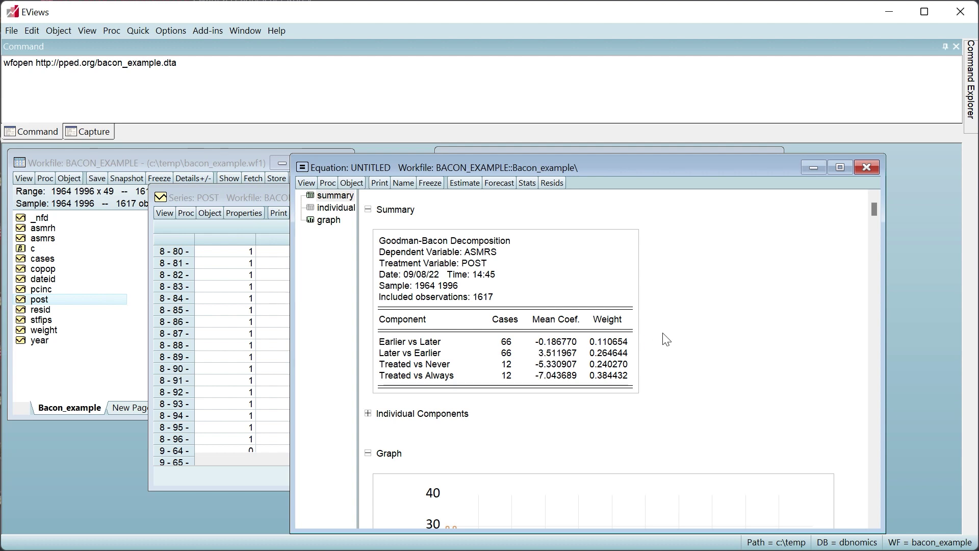
# Scroll the decomposition output to view the scatter graph of 2x2 coefficients against weight.
pyautogui.scroll(-5, 674, 329)
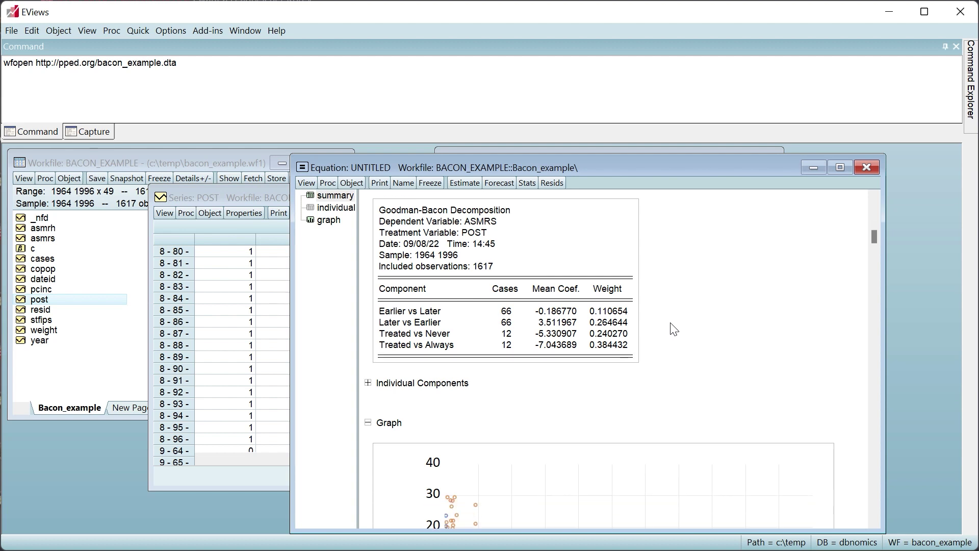
pyautogui.scroll(-5, 674, 328)
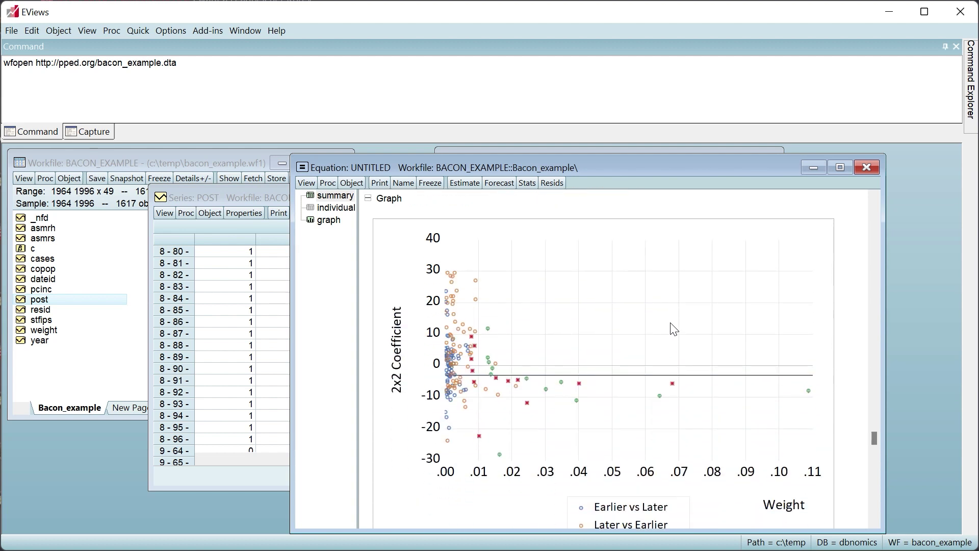
pyautogui.scroll(2, 673, 329)
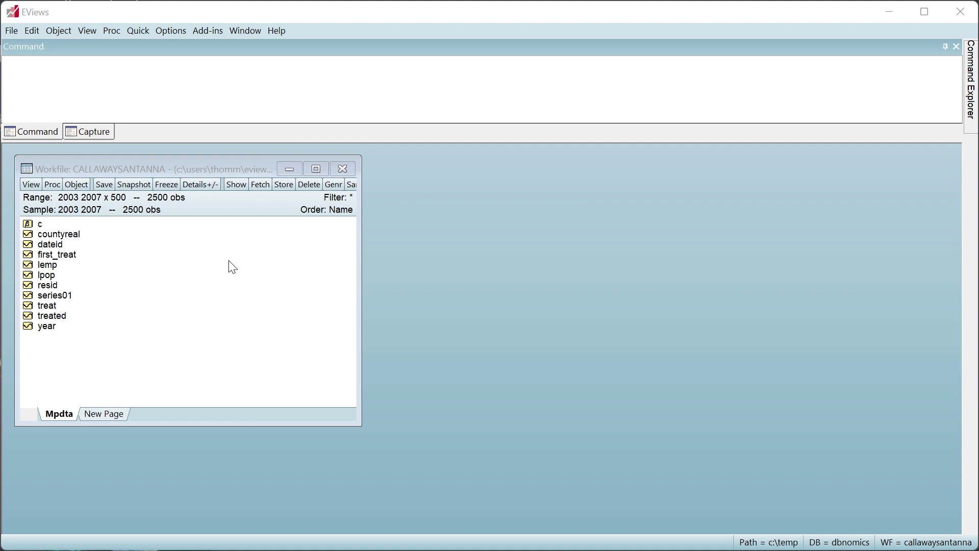
pyautogui.click(192, 172)
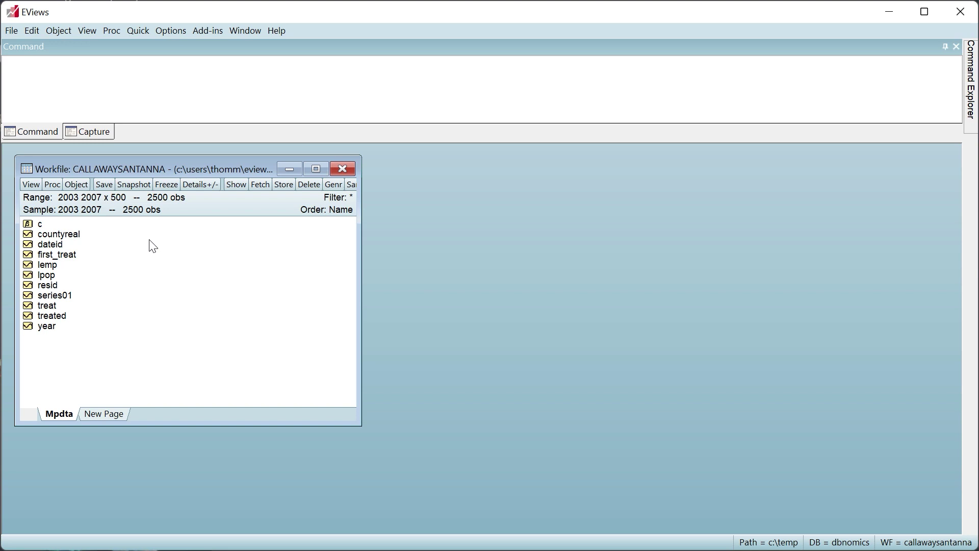
# Open lemp and treated as spreadsheets, scroll their county-year values, and shift treated aside.
pyautogui.doubleClick(48, 265)
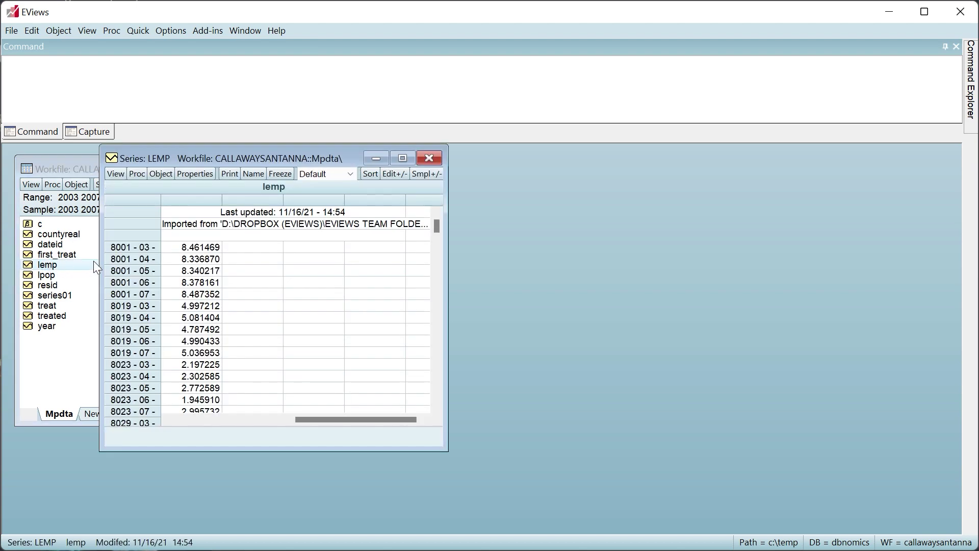
pyautogui.scroll(-20, 181, 271)
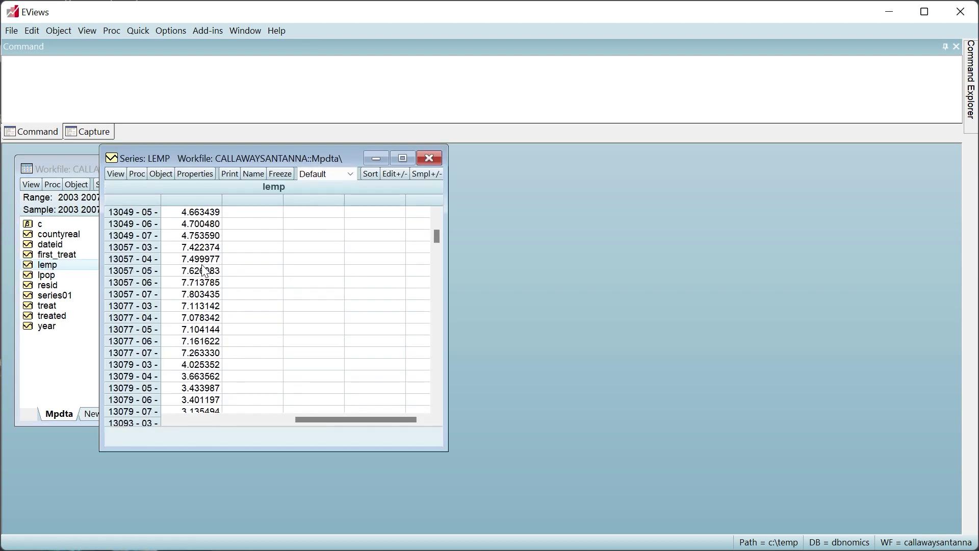
pyautogui.scroll(-20, 205, 271)
pyautogui.doubleClick(53, 316)
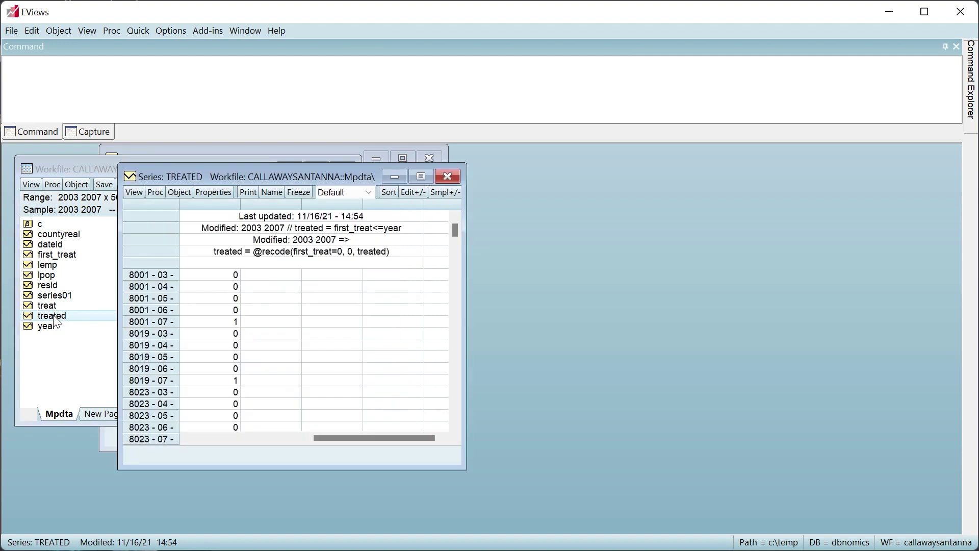
pyautogui.scroll(-9, 245, 273)
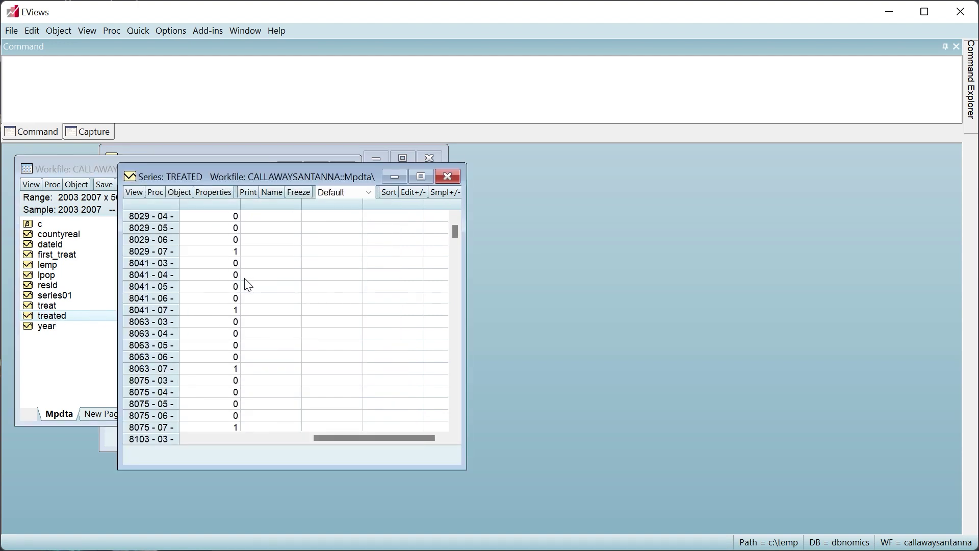
pyautogui.scroll(-20, 249, 284)
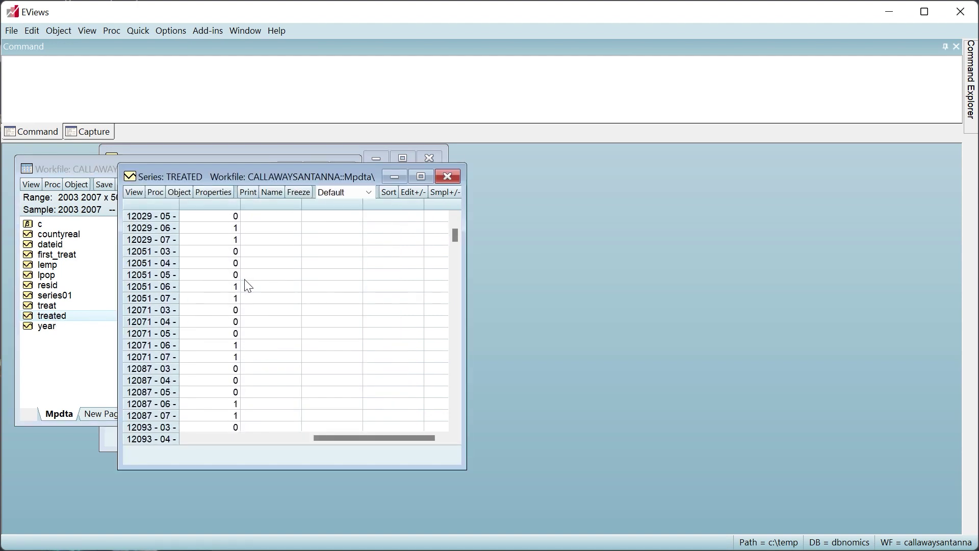
pyautogui.scroll(-6, 249, 286)
pyautogui.moveTo(280, 180); pyautogui.dragTo(523, 192)
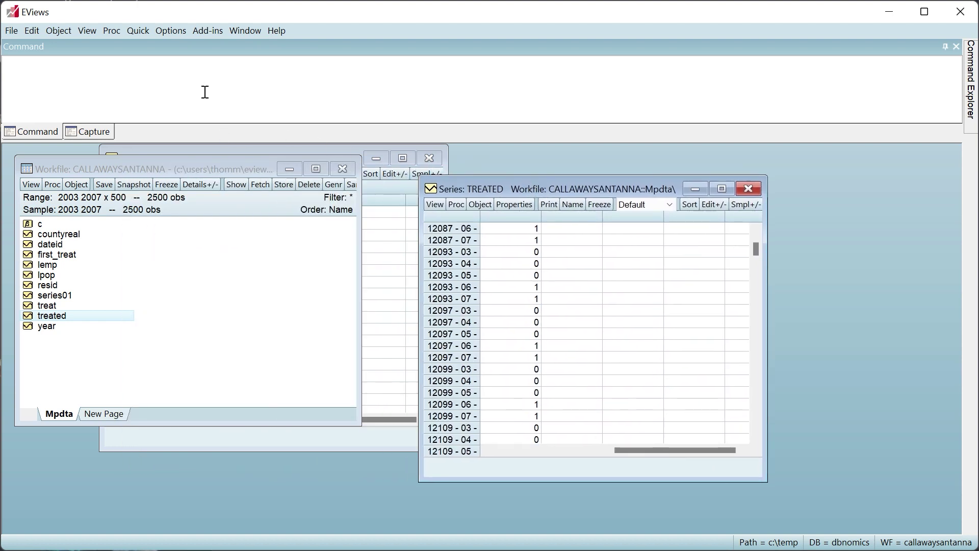
pyautogui.click(137, 34)
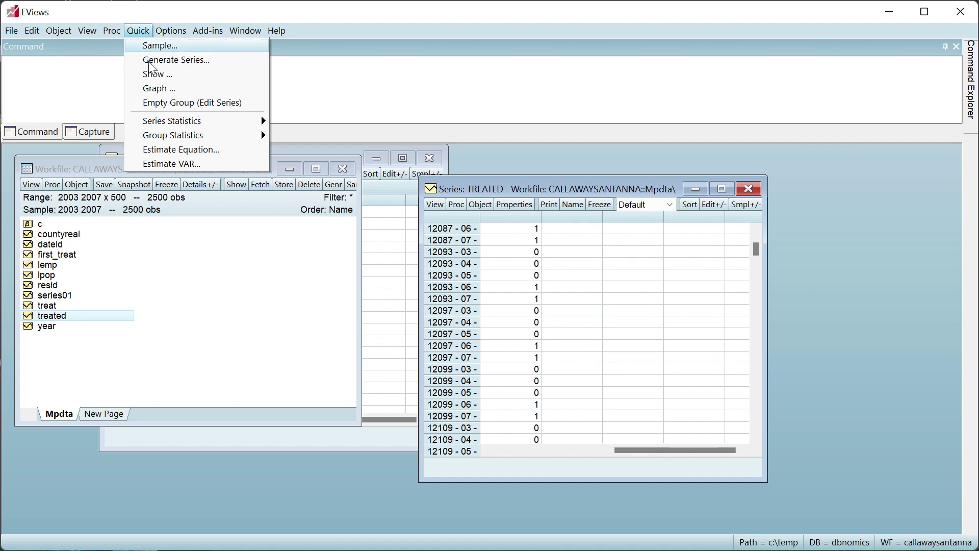
# Estimate lemp by Difference-in-Difference with treated as treatment, giving a TREATED coefficient of -0.036549.
pyautogui.click(209, 150)
pyautogui.click(384, 335)
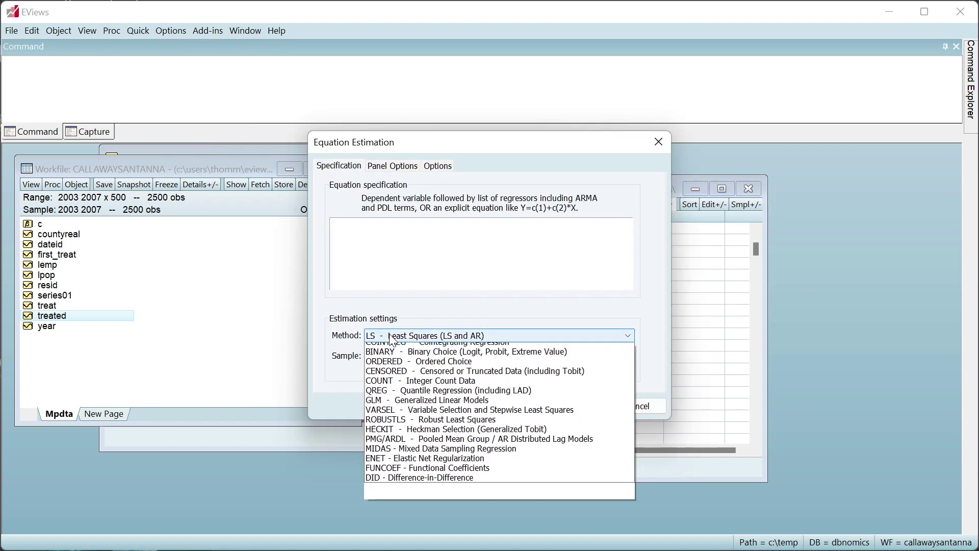
pyautogui.click(409, 519)
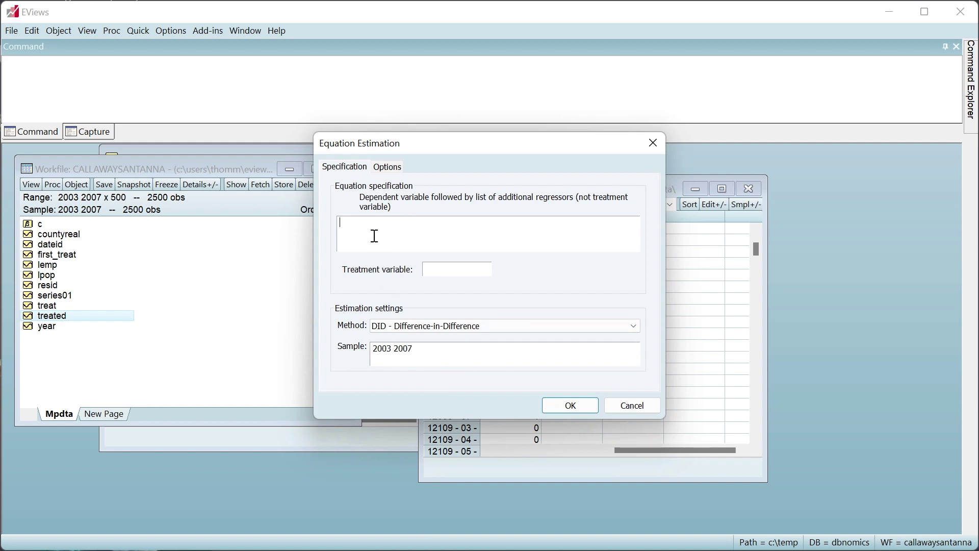
pyautogui.write('lemp')
pyautogui.click(428, 270)
pyautogui.write('treated')
pyautogui.click(564, 414)
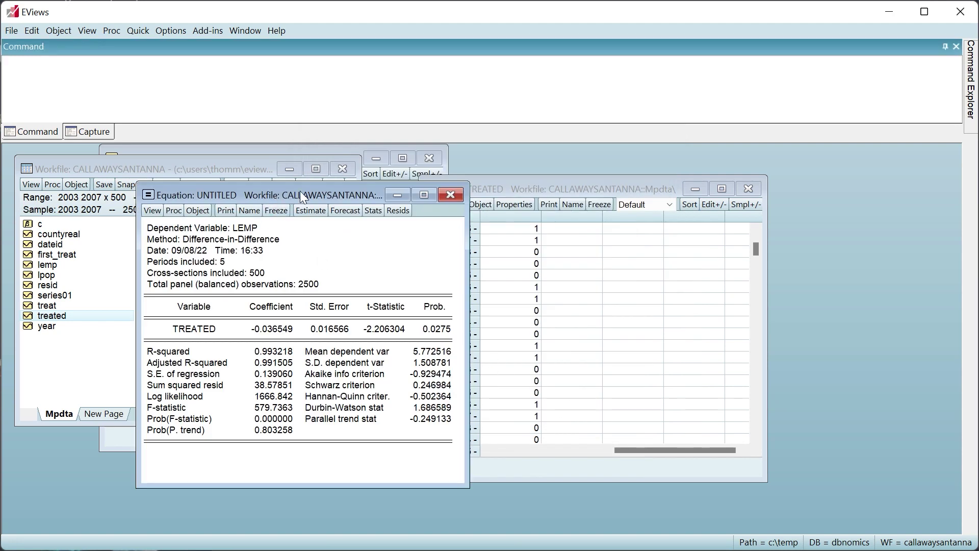
# Move the lemp DID output aside and select the TREATED coefficient cell for its full value.
pyautogui.moveTo(300, 191); pyautogui.dragTo(407, 170)
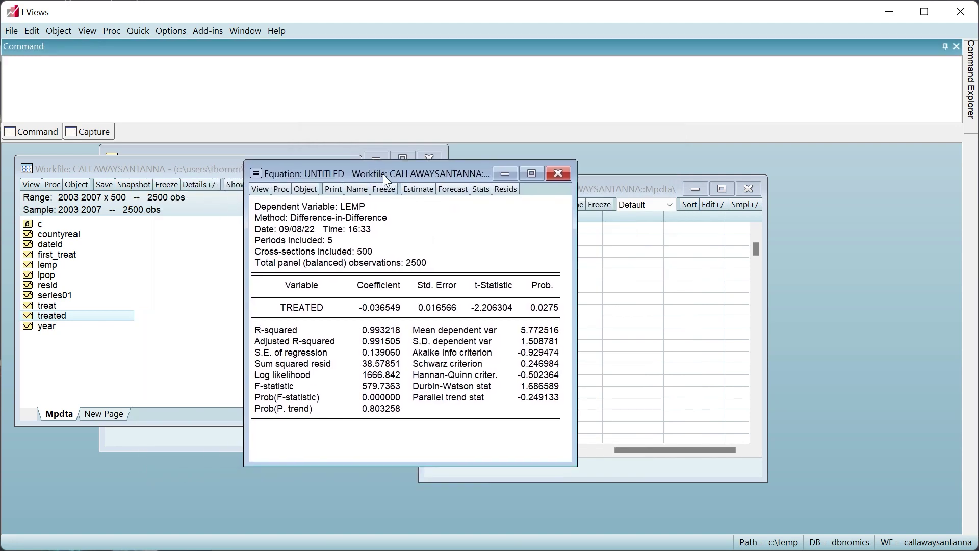
pyautogui.click(386, 308)
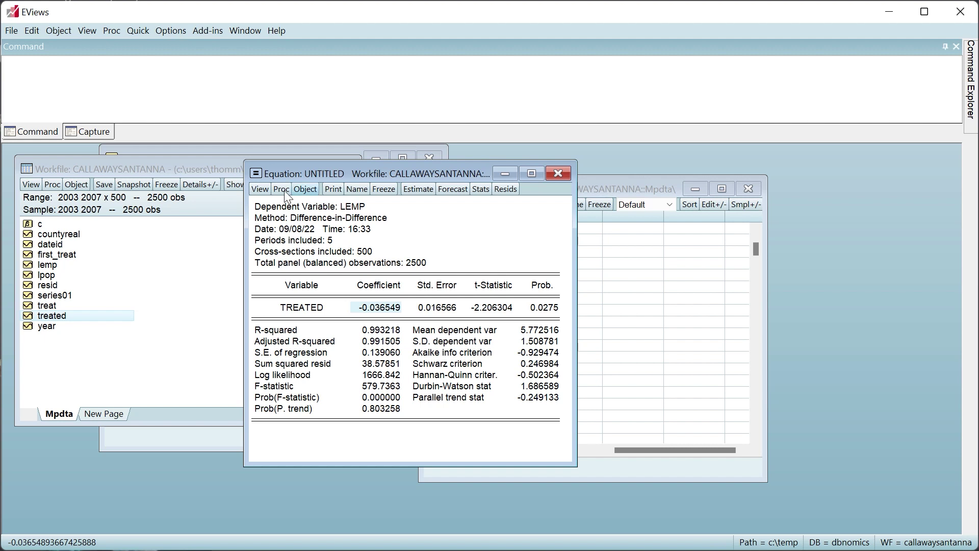
# Display the Trends Summary Graph of LEMP means by treatment date, 2003–2007, and enlarge the window.
pyautogui.click(264, 188)
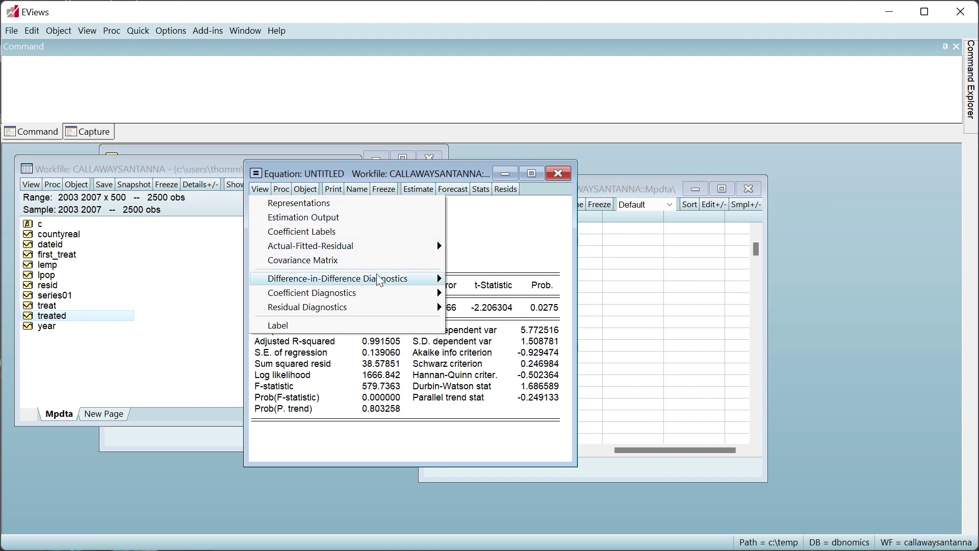
pyautogui.moveTo(379, 277)
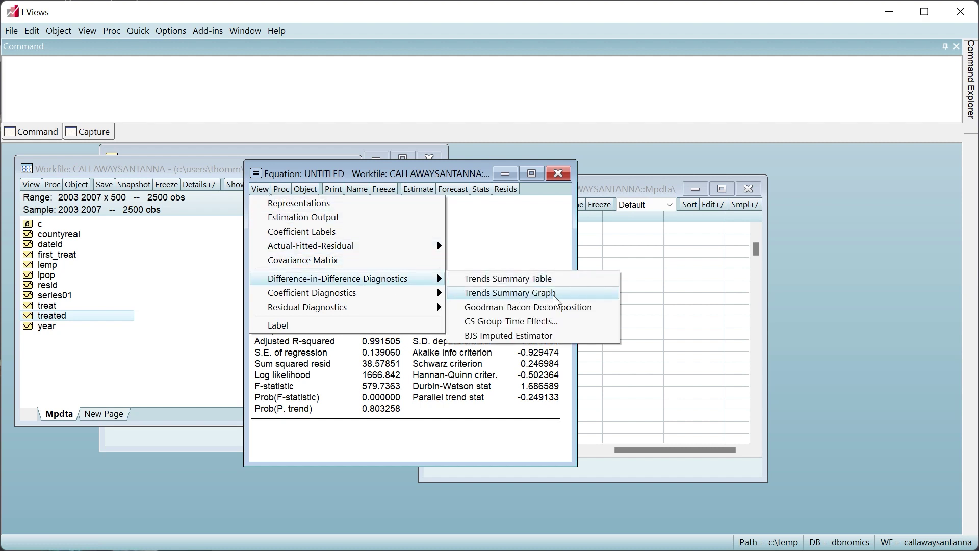
pyautogui.click(510, 293)
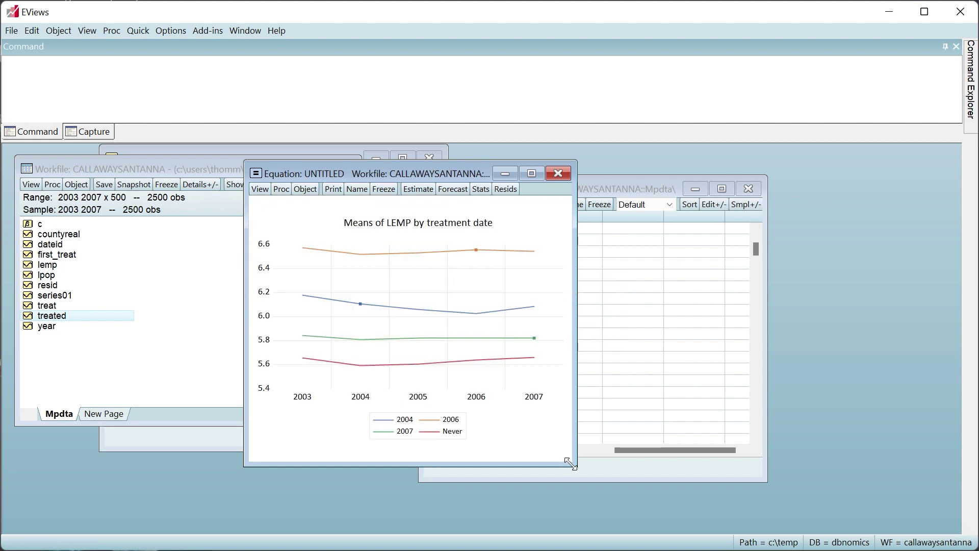
pyautogui.moveTo(570, 463); pyautogui.dragTo(792, 526)
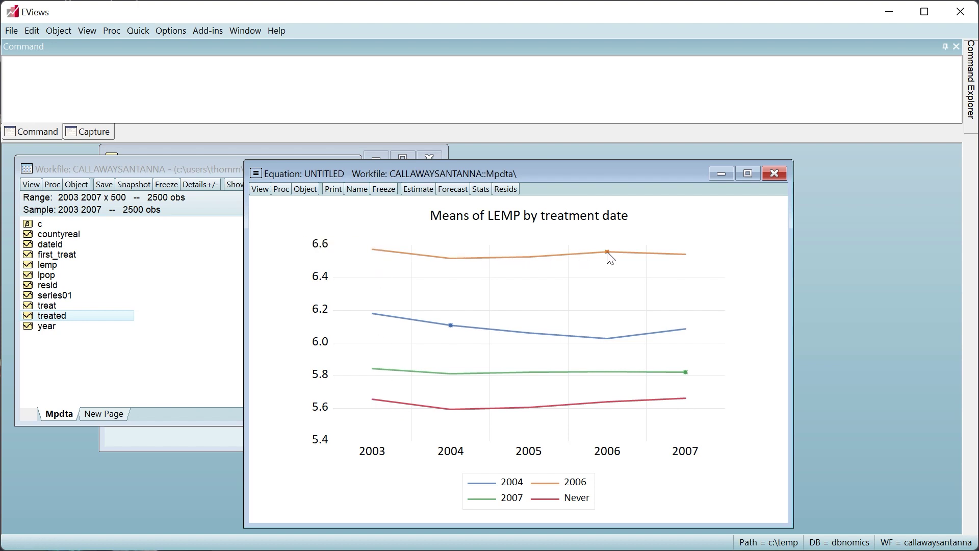
pyautogui.moveTo(609, 252)
pyautogui.moveTo(687, 262)
pyautogui.moveTo(451, 326)
pyautogui.moveTo(686, 375)
pyautogui.click(260, 190)
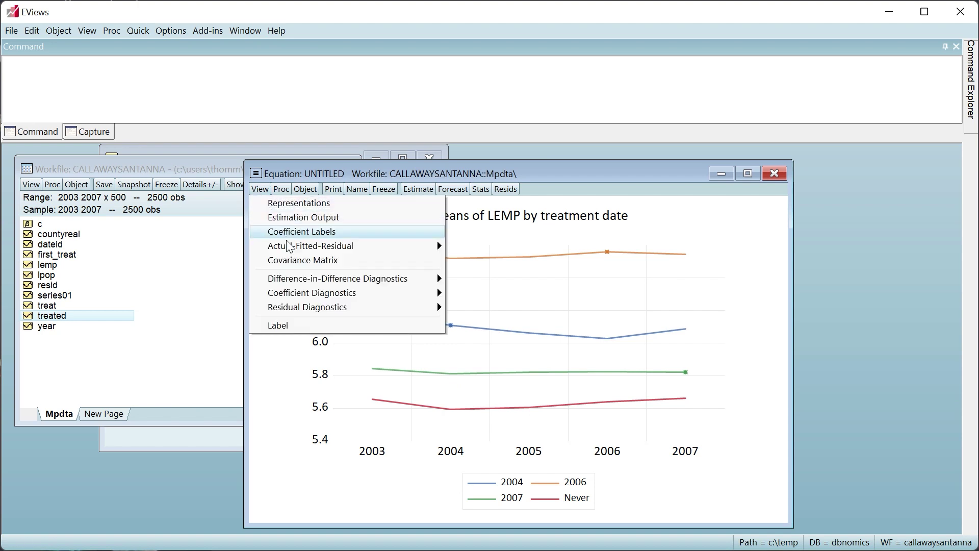
# Run Callaway-Sant'Anna group-time effects for lemp against never-treated units, yielding TREATED -0.039951.
pyautogui.moveTo(328, 279)
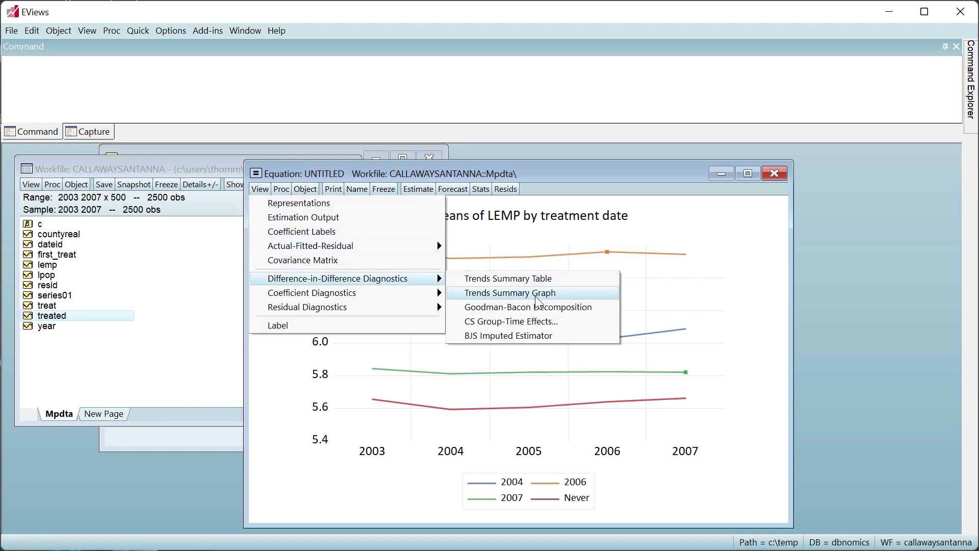
pyautogui.click(561, 328)
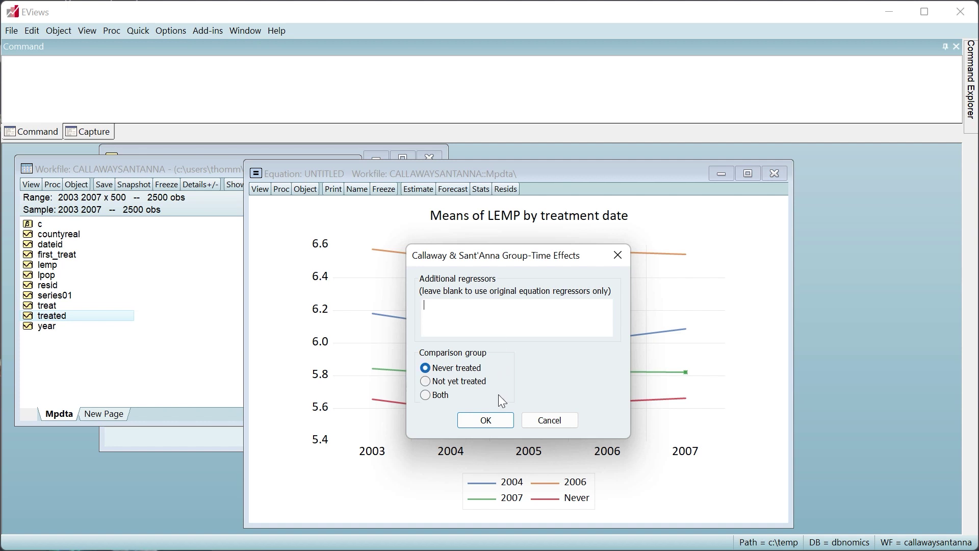
pyautogui.click(492, 420)
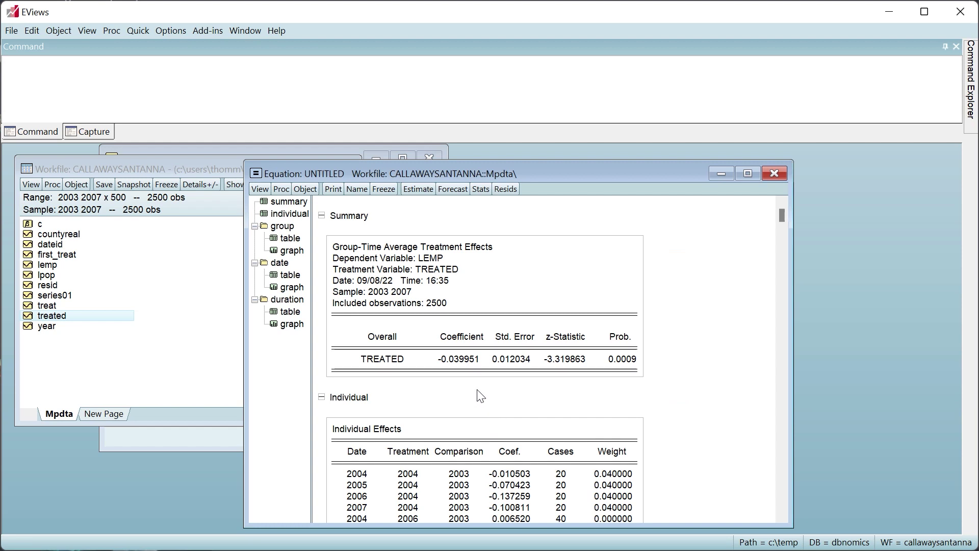
# Select the overall Summary table and scroll through the Individual Effects results.
pyautogui.click(464, 362)
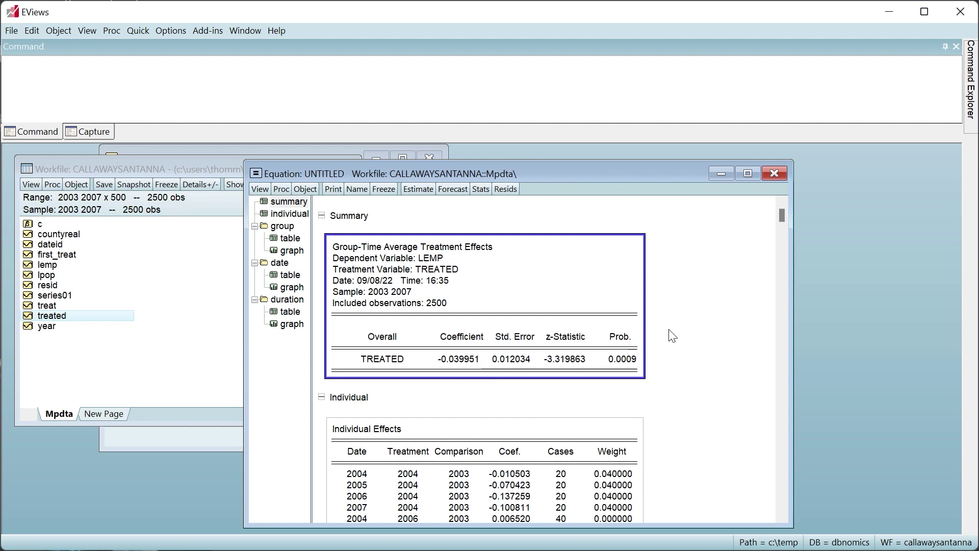
pyautogui.scroll(-3, 690, 331)
pyautogui.scroll(-3, 691, 328)
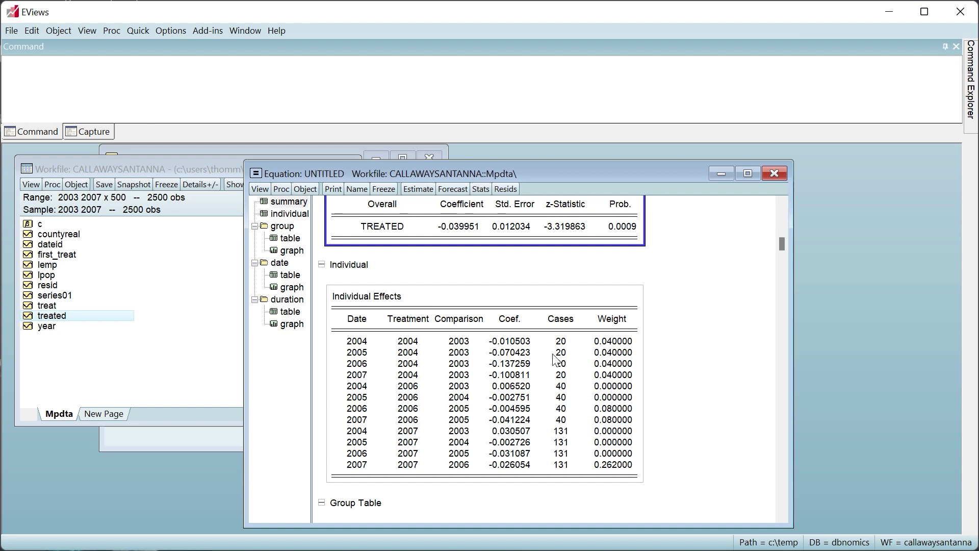
pyautogui.scroll(-3, 478, 298)
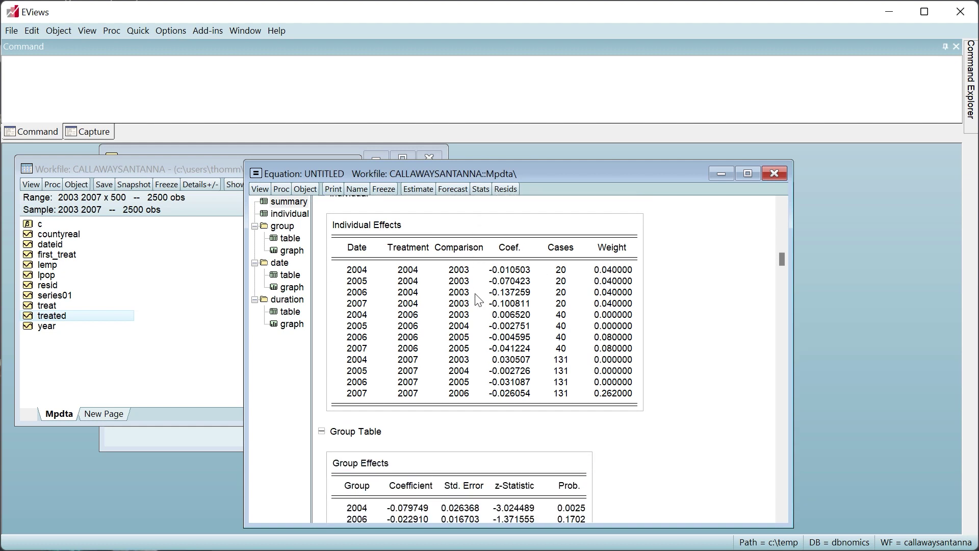
pyautogui.scroll(-8, 477, 300)
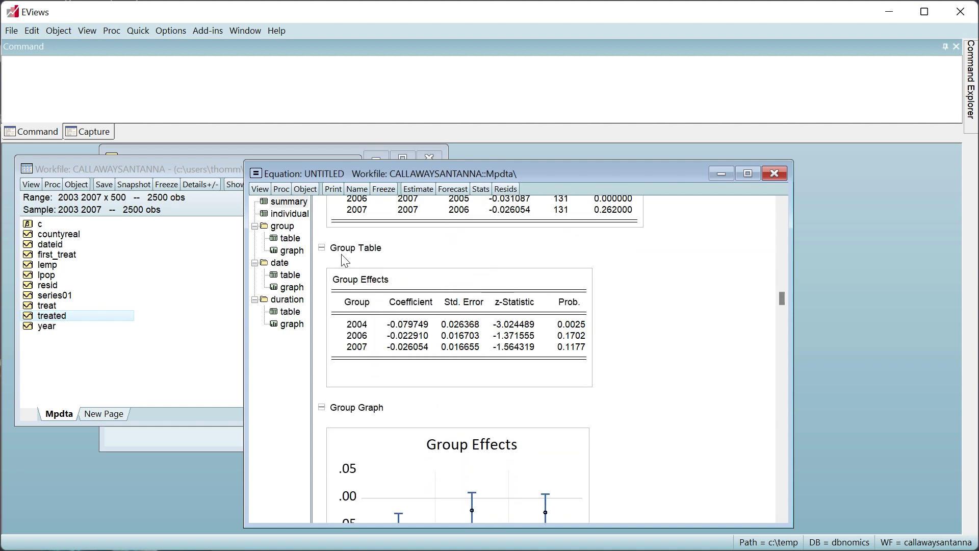
# Jump to the Date Table and Graph, then to Group Effects (-0.079749, -0.022910, -0.026054).
pyautogui.click(281, 263)
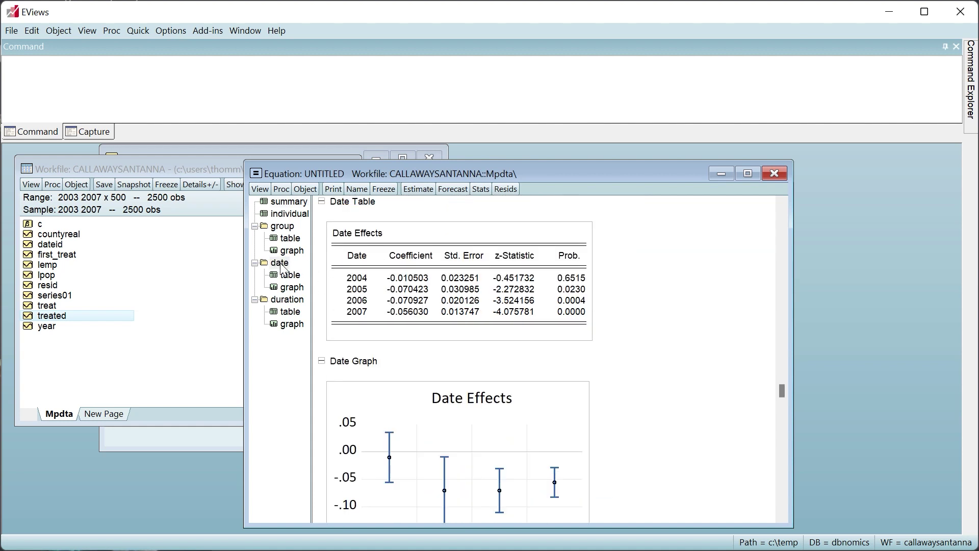
pyautogui.click(284, 229)
pyautogui.scroll(-1, 357, 278)
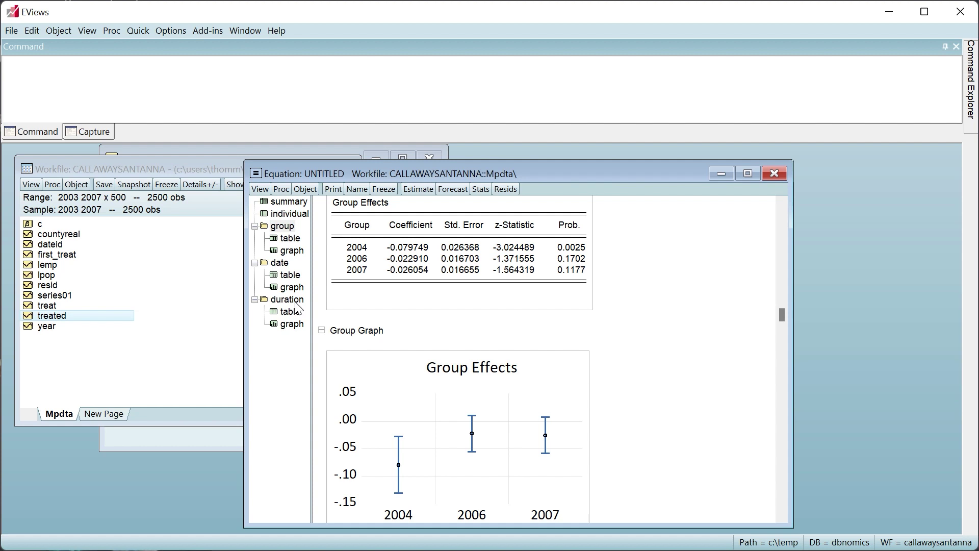